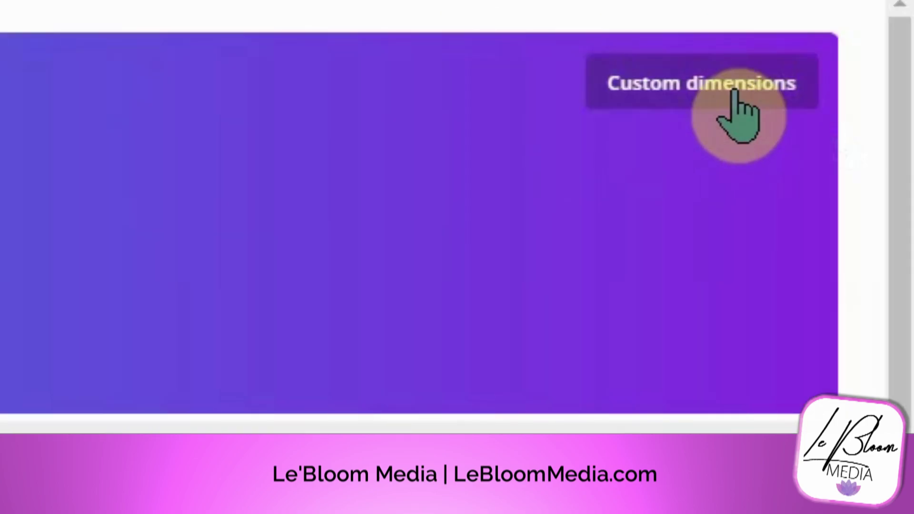
- Create a new design with custom dimensions of 1920 × 1080 px
click(734, 93)
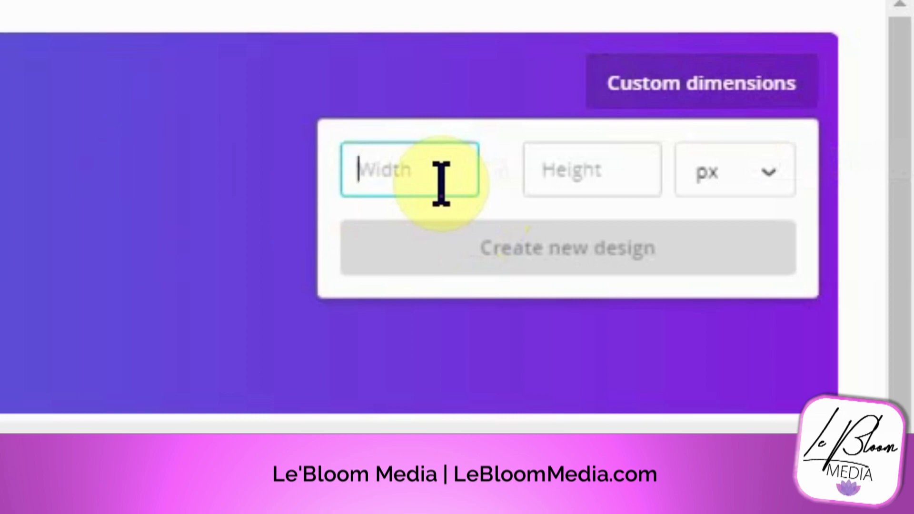
text(1920)
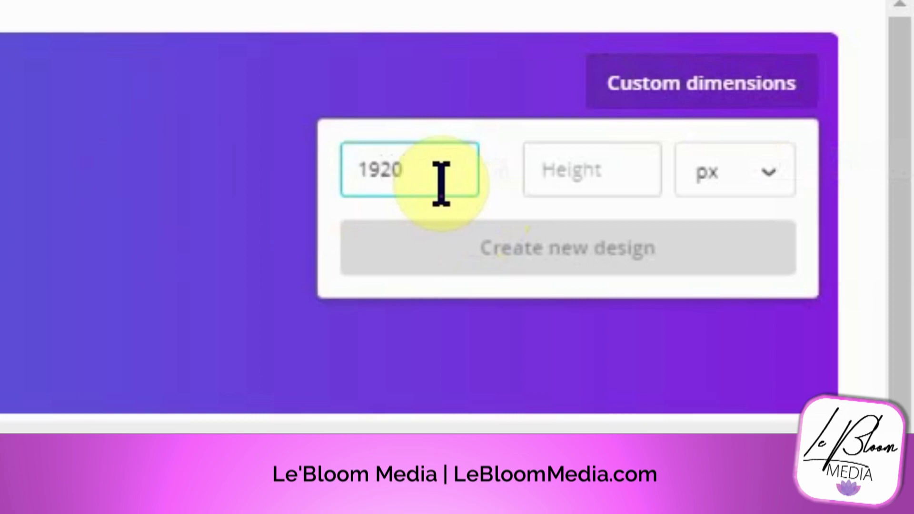
click(612, 193)
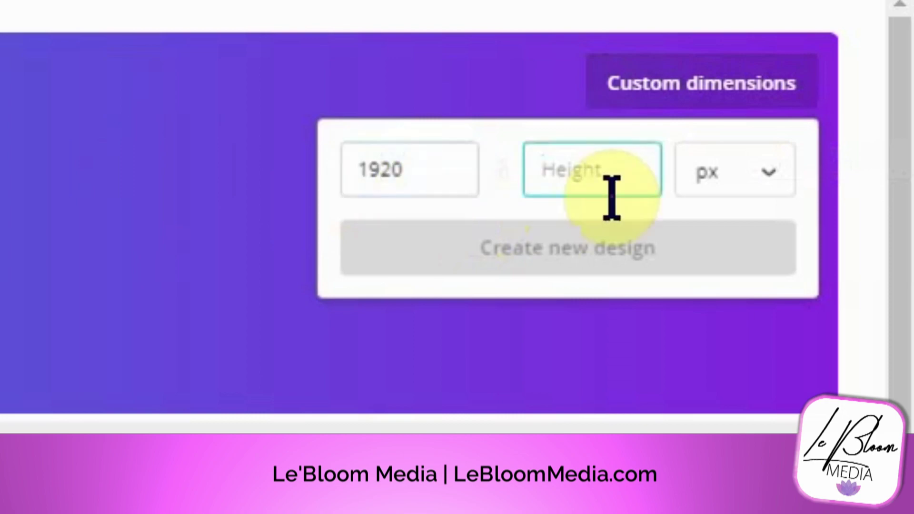
text(1080)
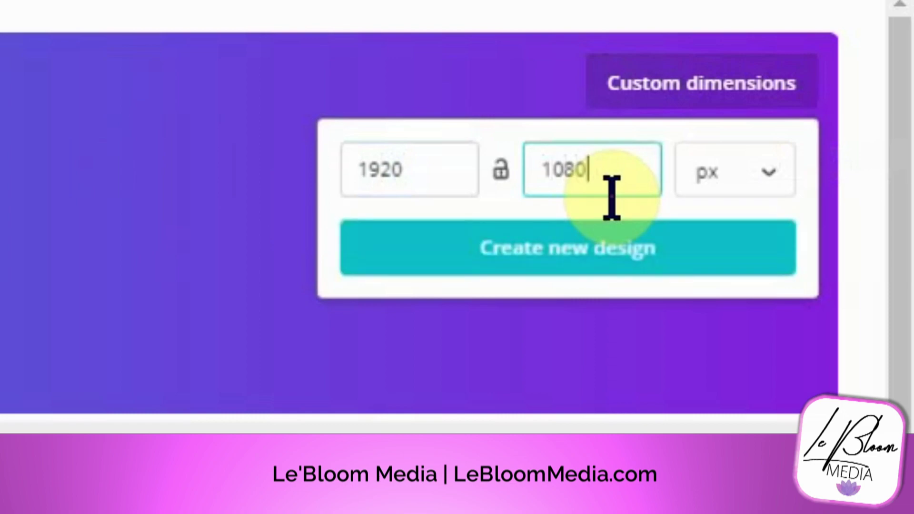
click(738, 186)
click(783, 179)
click(600, 250)
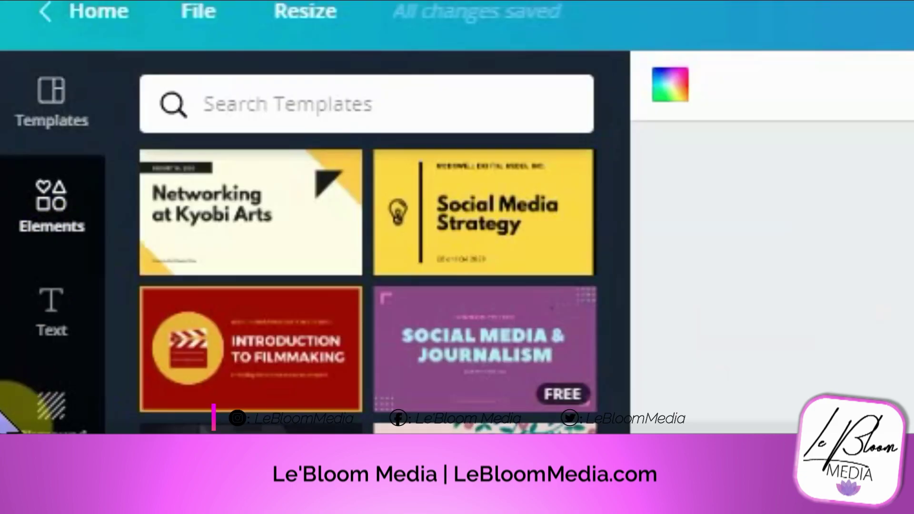
- Find the full set of shapes among the elements and place a solid square on the blank page
click(48, 218)
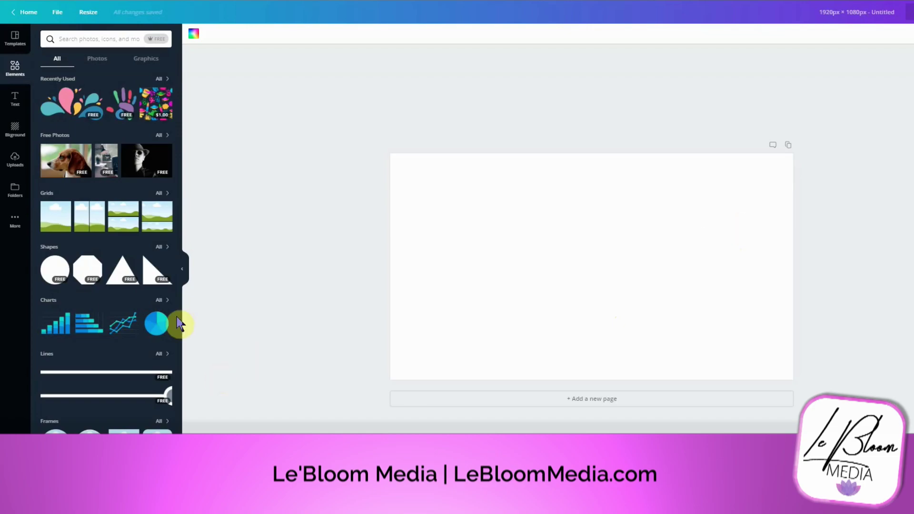
scroll(74, 302, down, 5)
scroll(69, 298, up, 5)
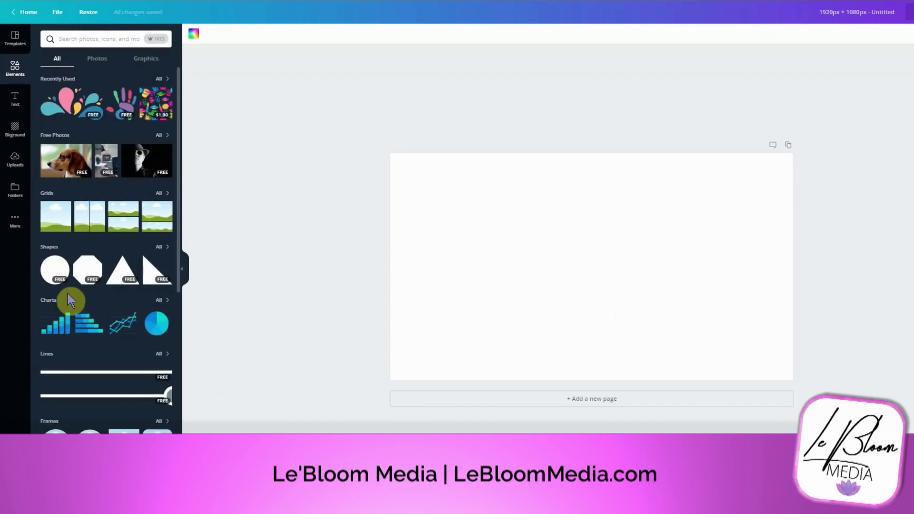
scroll(67, 233, down, 3)
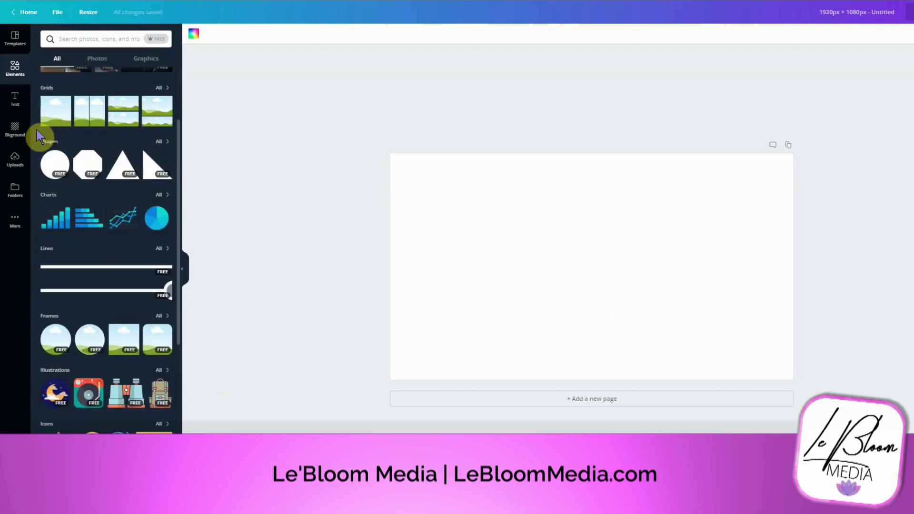
scroll(38, 137, up, 3)
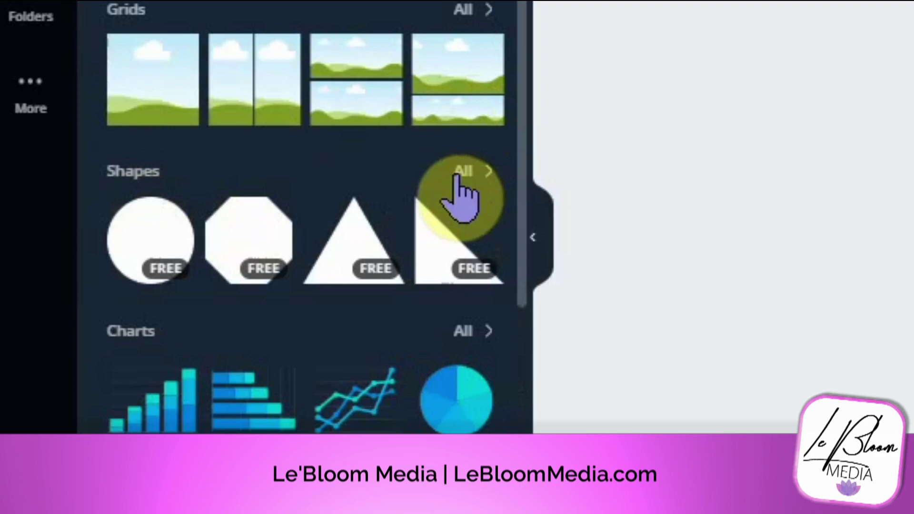
click(158, 247)
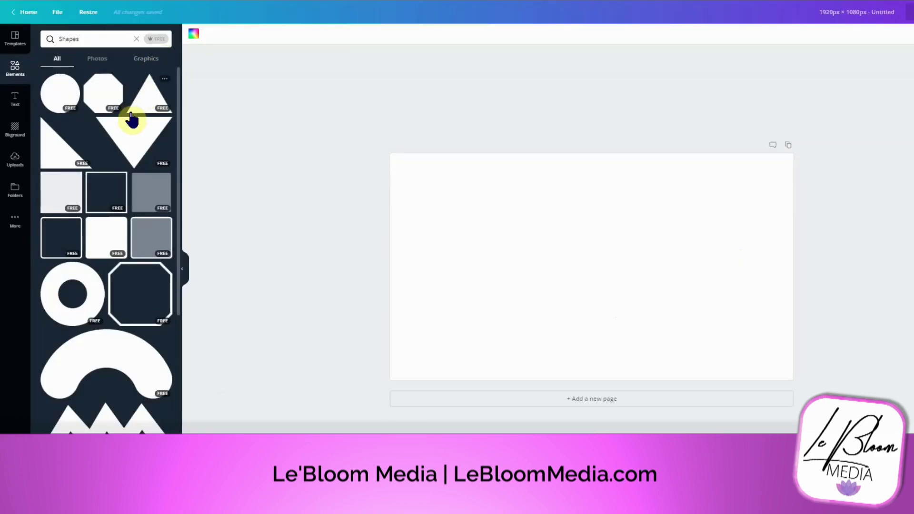
scroll(123, 226, down, 4)
scroll(119, 224, up, 4)
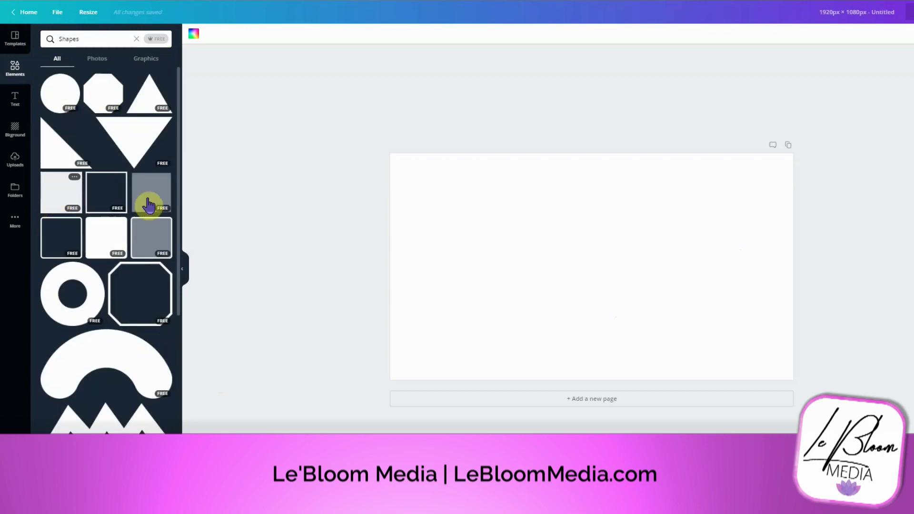
drag(61, 193, 441, 215)
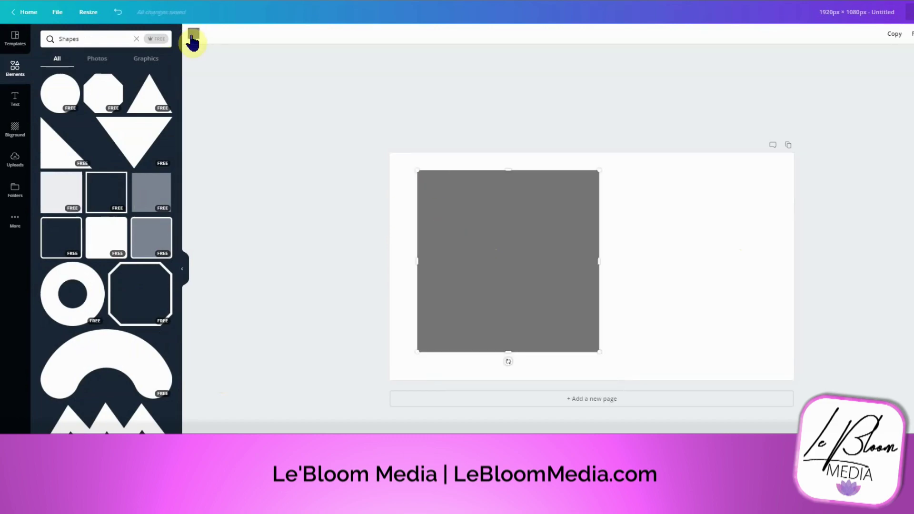
- Recolor the square with a custom pinkish-purple, #dc87ff
click(193, 35)
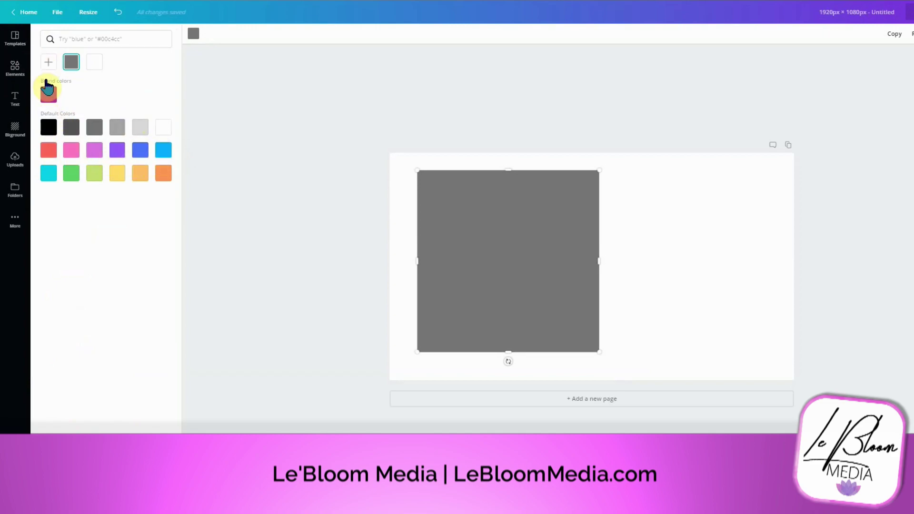
click(48, 63)
click(139, 134)
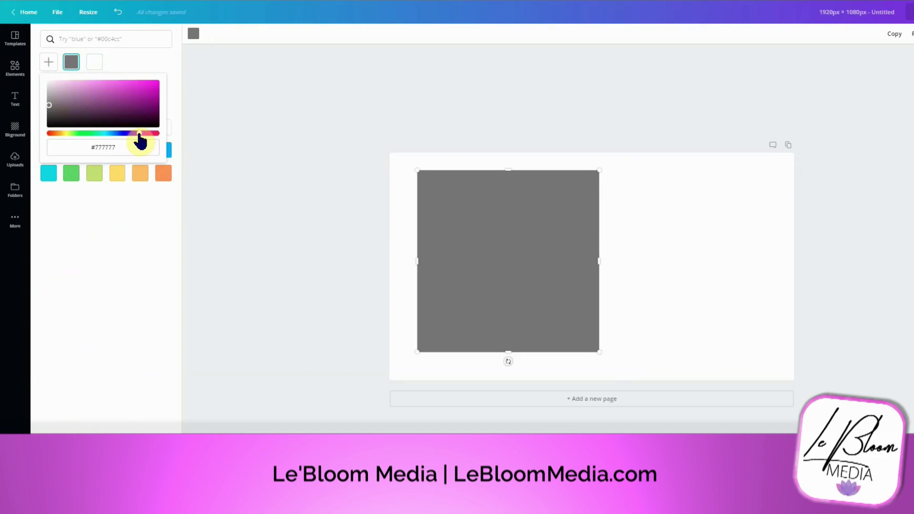
click(106, 92)
drag(106, 93, 86, 84)
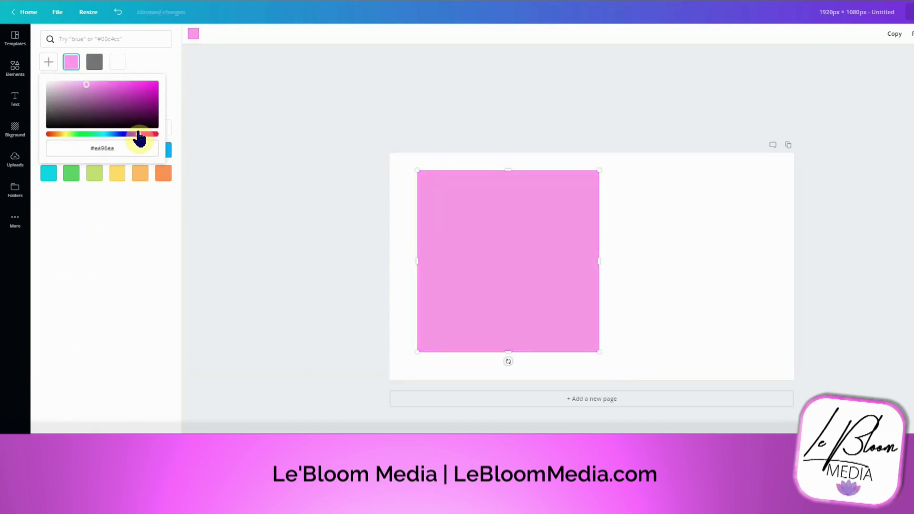
click(89, 87)
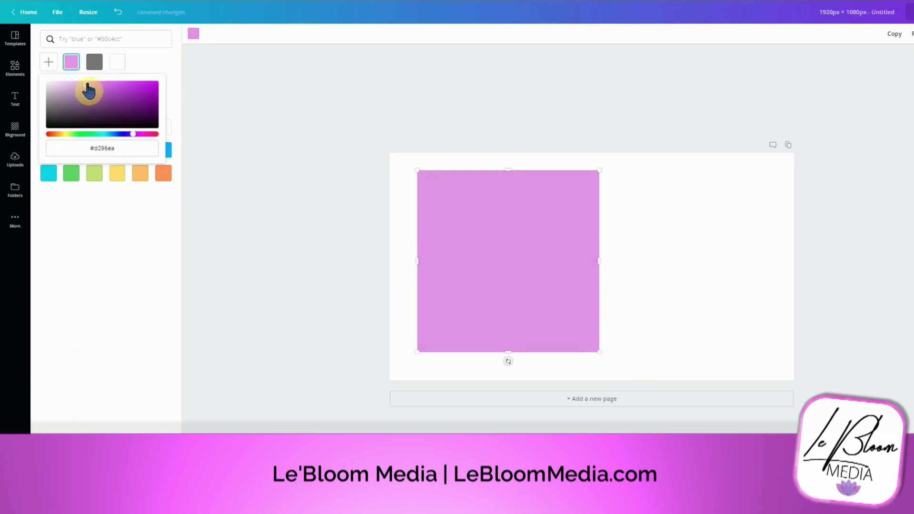
mouse_move(94, 91)
mouse_down()
mouse_move(77, 72)
mouse_move(99, 75)
mouse_up()
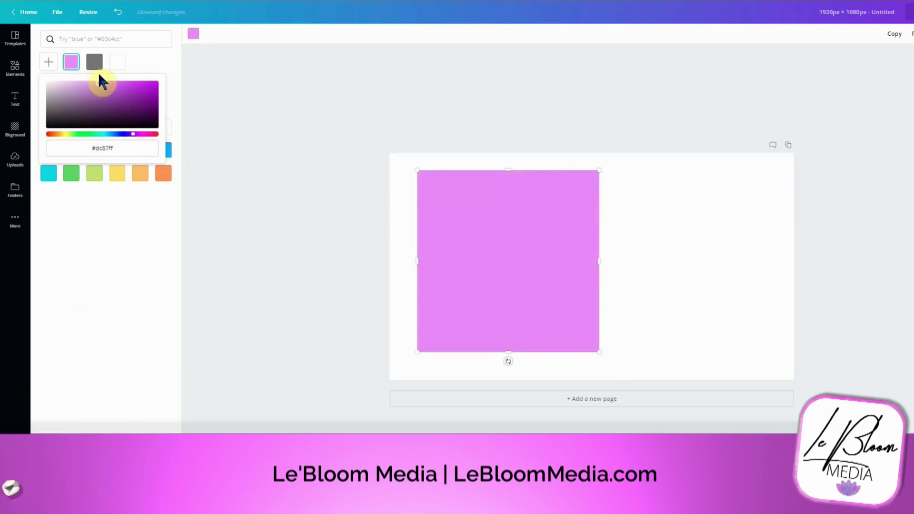
click(136, 58)
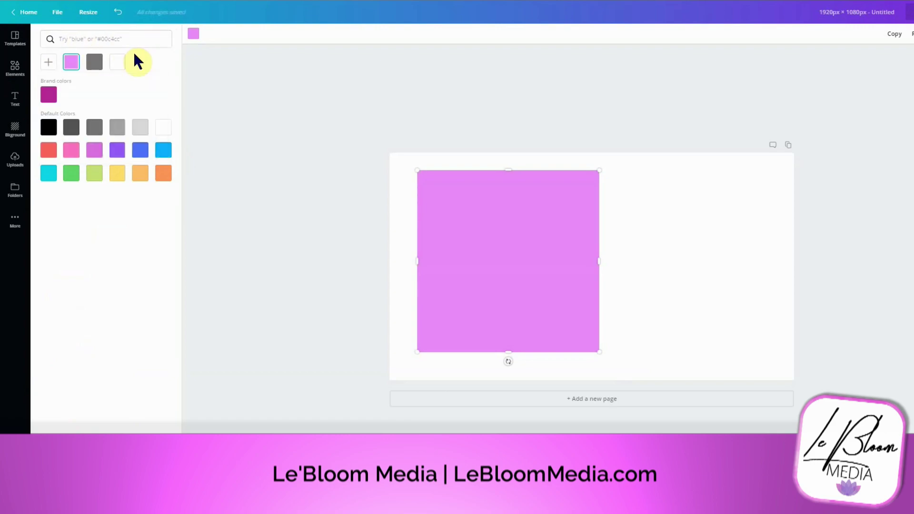
click(193, 34)
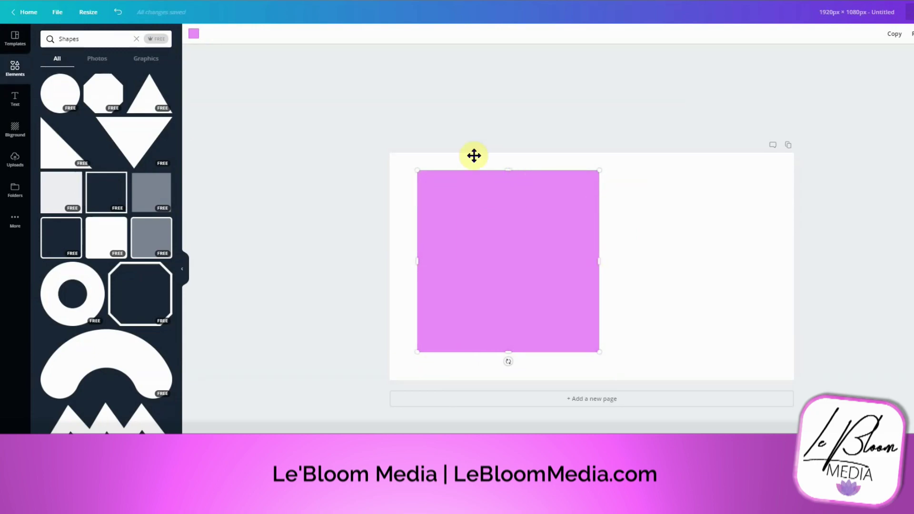
- Reshape the square into a smaller landscape rectangle and position it in the left half of the page
mouse_move(598, 262)
mouse_down()
mouse_move(724, 262)
mouse_move(608, 270)
mouse_move(671, 262)
mouse_move(439, 256)
mouse_move(597, 253)
mouse_up()
mouse_move(601, 172)
mouse_down()
mouse_move(516, 237)
mouse_move(626, 158)
mouse_move(606, 187)
mouse_move(602, 168)
mouse_up()
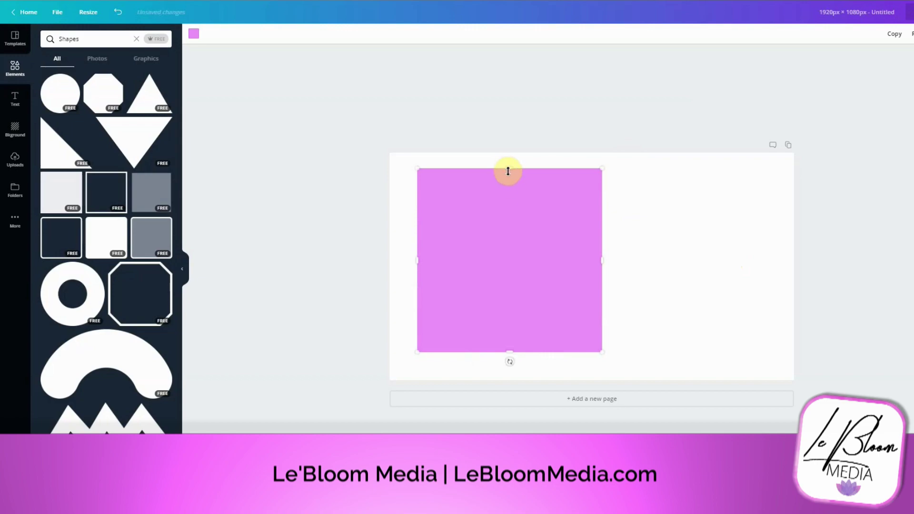
drag(508, 170, 535, 249)
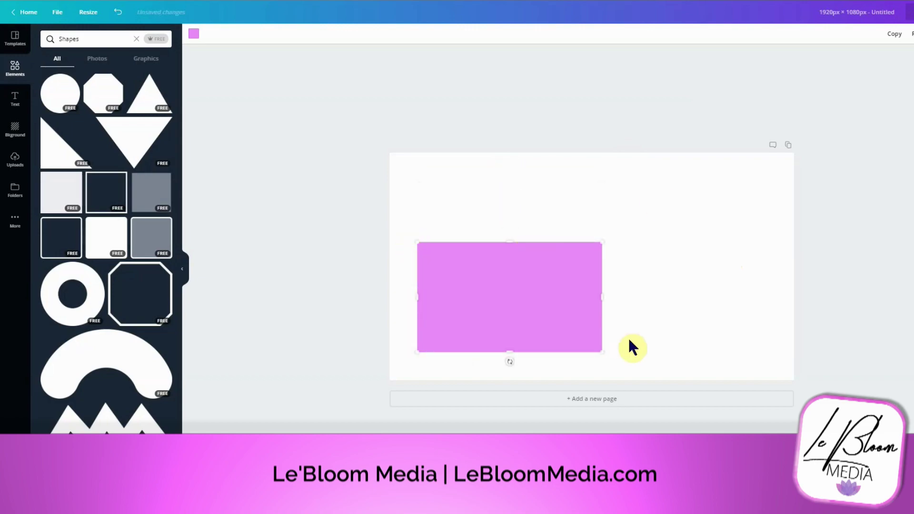
drag(573, 256, 544, 276)
drag(510, 313, 537, 271)
drag(573, 218, 538, 245)
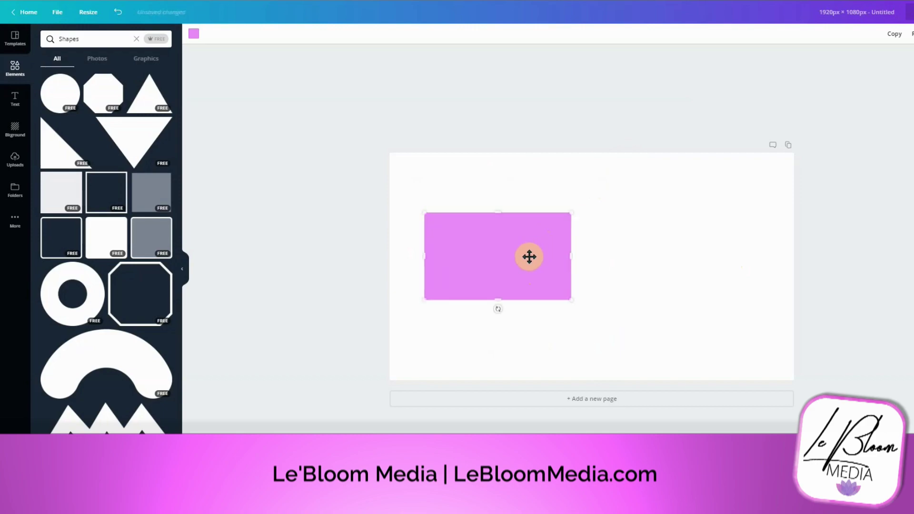
click(486, 228)
click(512, 256)
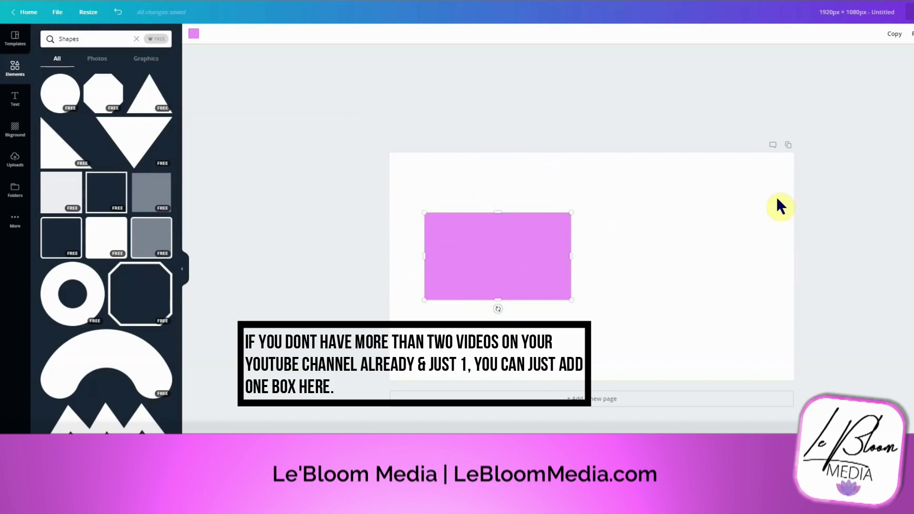
- Duplicate the rectangle and place the copy in the right half of the page, level with the original and against the margin
click(895, 42)
drag(498, 271, 694, 270)
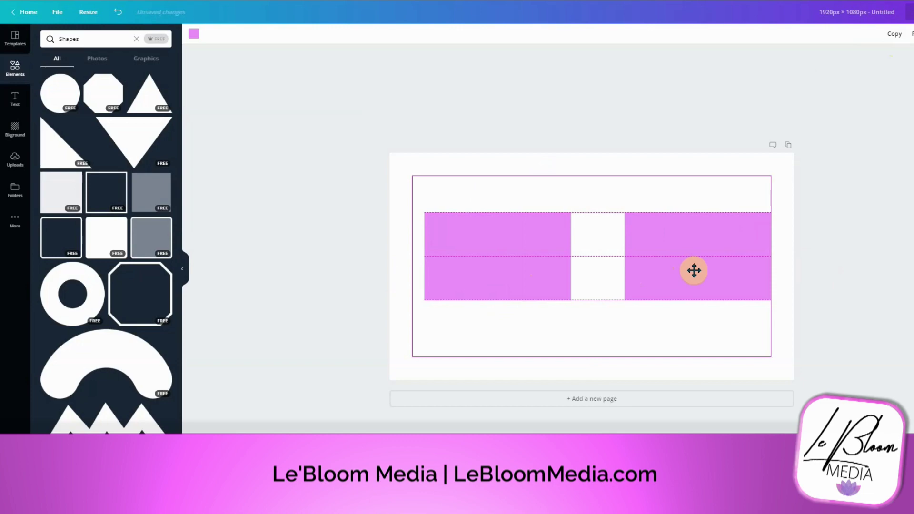
drag(694, 270, 694, 270)
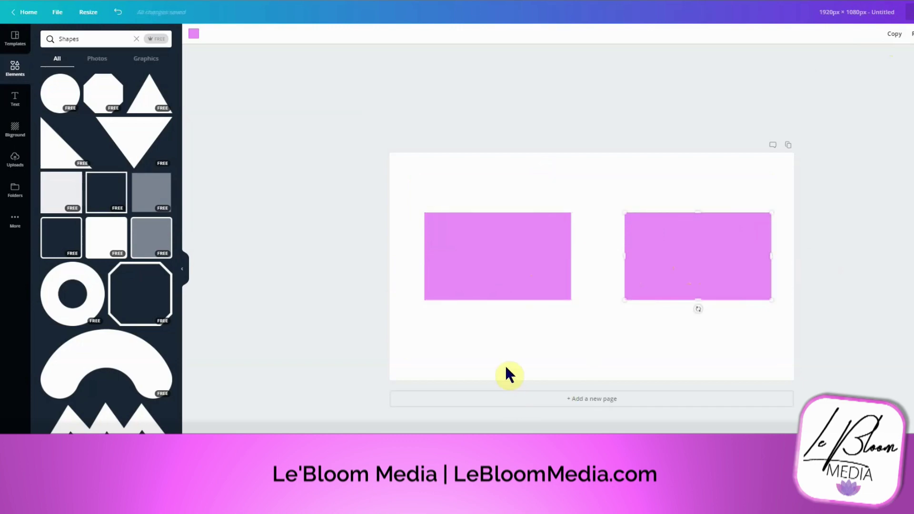
- Shift the original rectangle to the page's left margin, keeping it level with the copy
drag(509, 291, 498, 286)
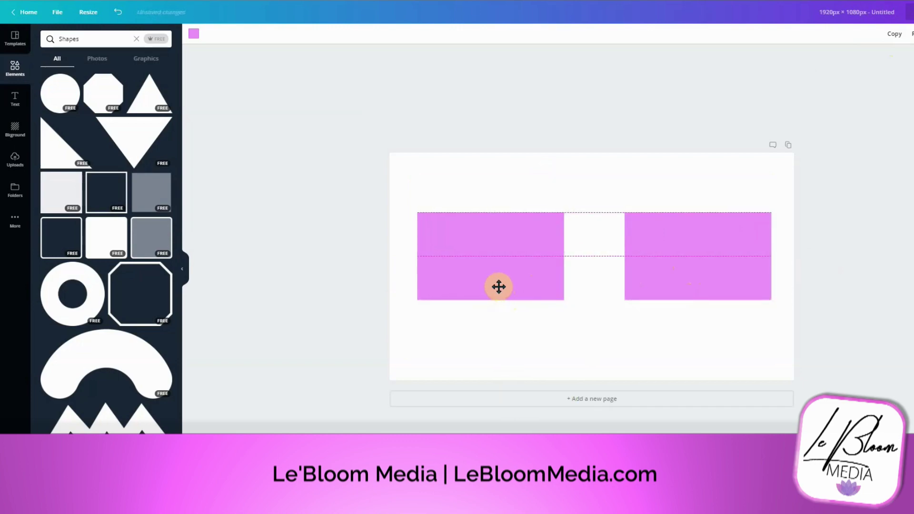
drag(498, 287, 515, 288)
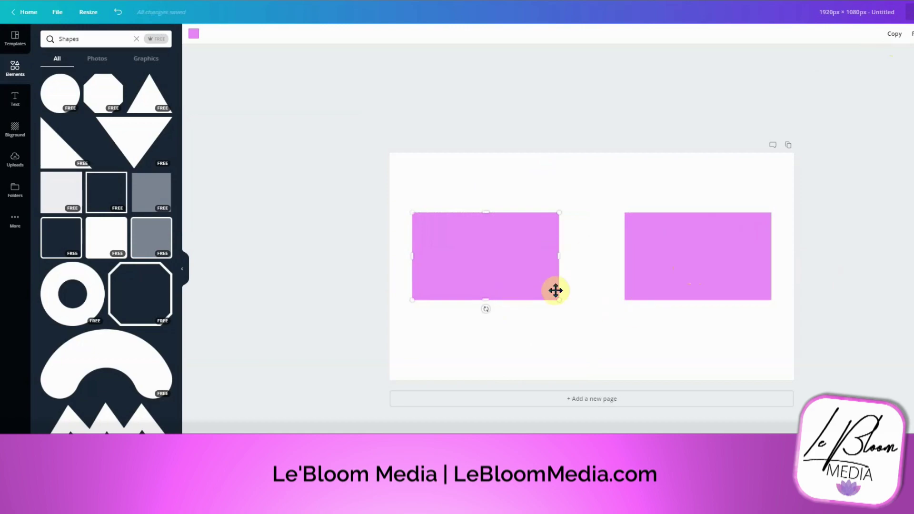
click(496, 206)
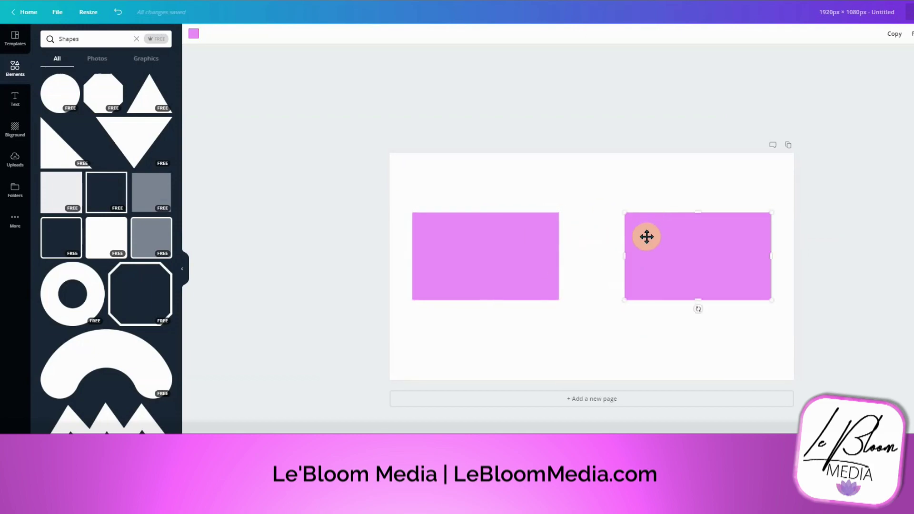
click(510, 276)
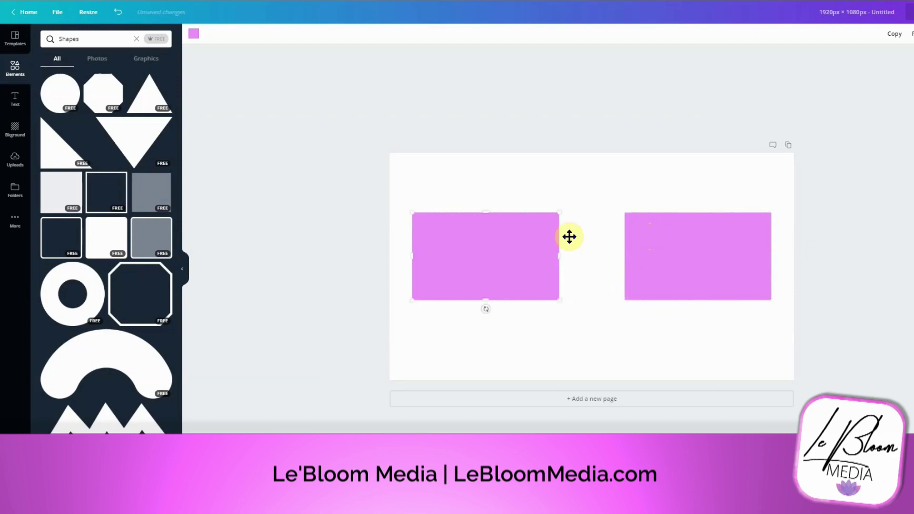
click(548, 188)
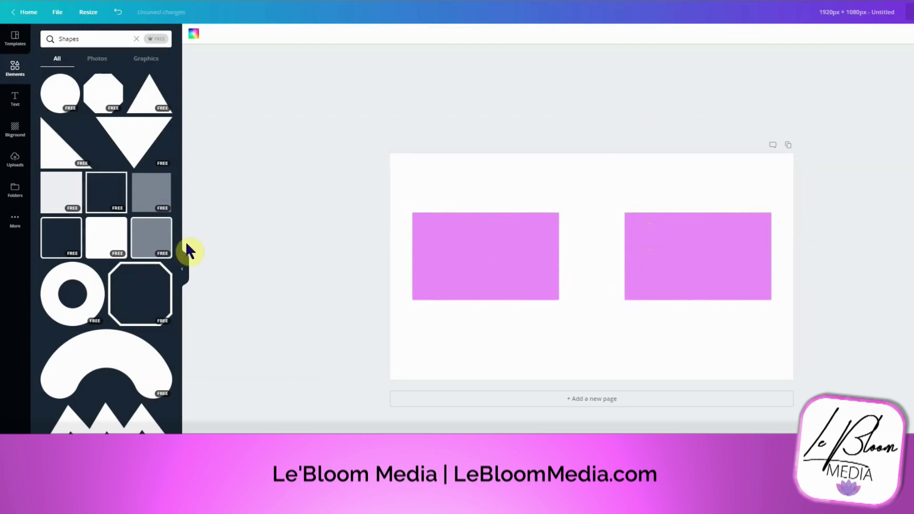
- Add a heading between the two rectangles reading "Thanks For Watching!"
click(20, 101)
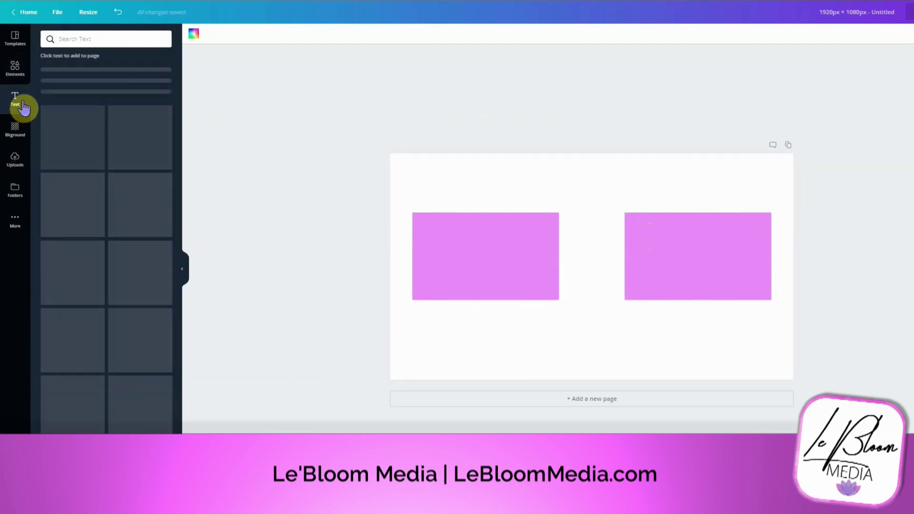
scroll(104, 238, down, 1)
scroll(105, 240, down, 1)
scroll(106, 241, up, 2)
scroll(105, 240, down, 5)
scroll(105, 240, up, 6)
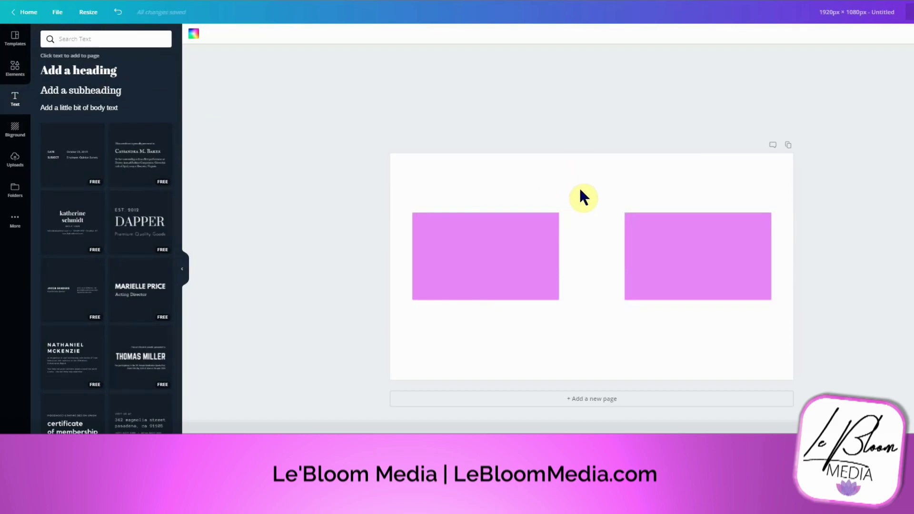
click(78, 70)
triple_click(608, 265)
key(BackSpace)
text(Thanks f)
text(or Watching!)
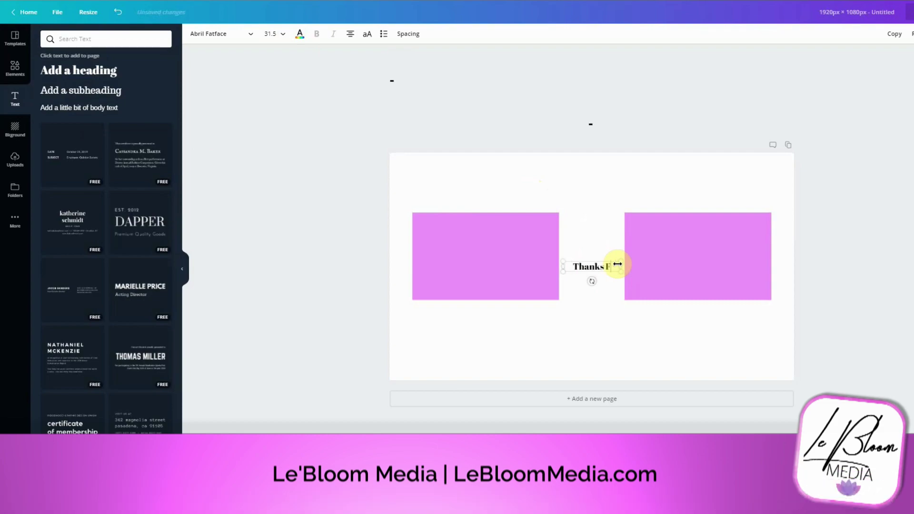
- Change the "Thanks For Watching!" heading's font to Beach Resort
click(220, 33)
scroll(332, 210, down, 10)
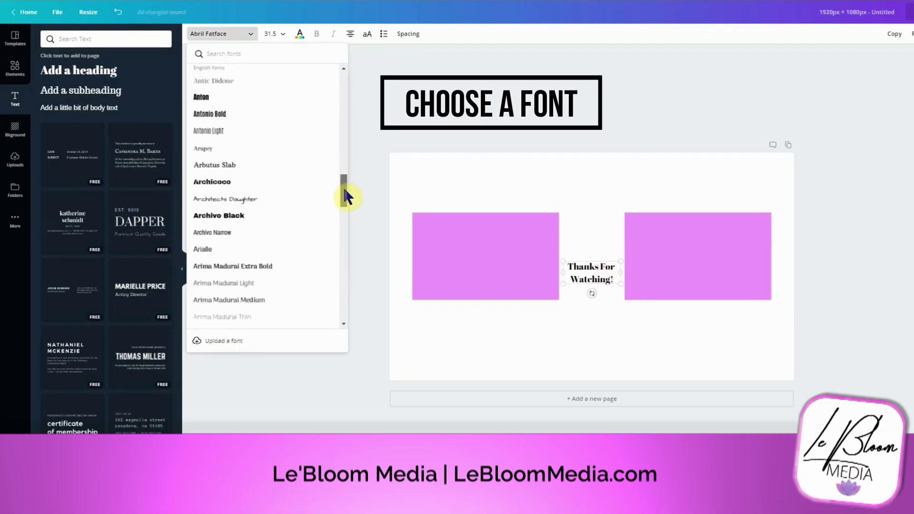
scroll(336, 244, down, 10)
scroll(339, 233, up, 2)
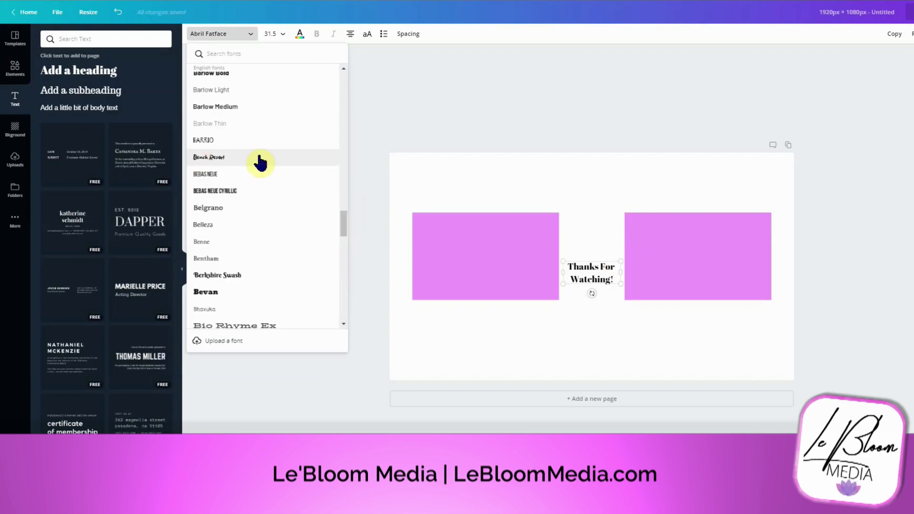
click(259, 157)
- Enlarge the heading to about size 110 on a single line and centre it above the two rectangles
drag(621, 273, 810, 198)
click(271, 34)
click(270, 324)
drag(703, 240, 616, 157)
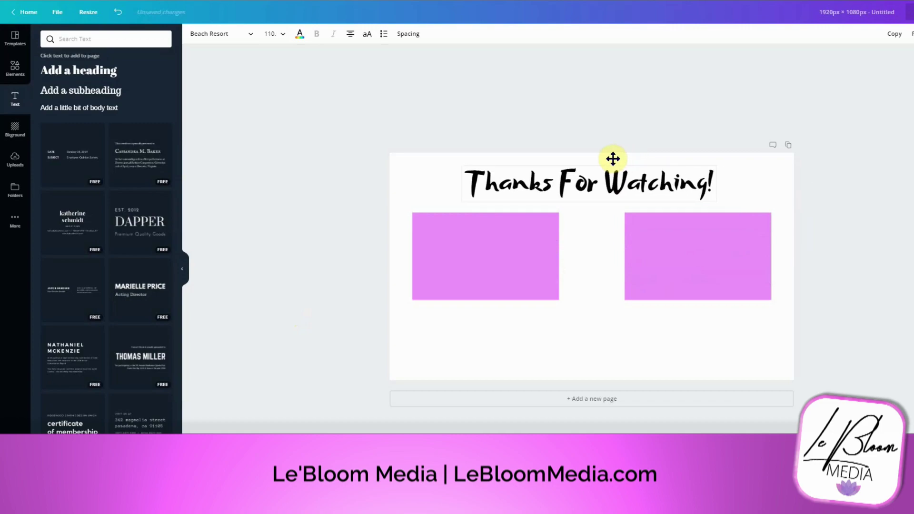
click(648, 350)
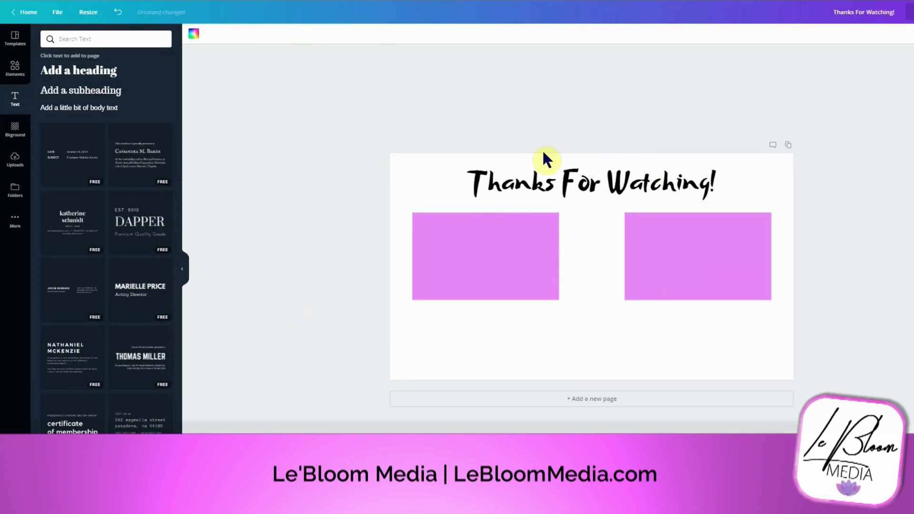
- Add a subheading reading "LIKE | COMMENT | SUBSCRIBE" and widen its text box so it fits on one line
click(65, 92)
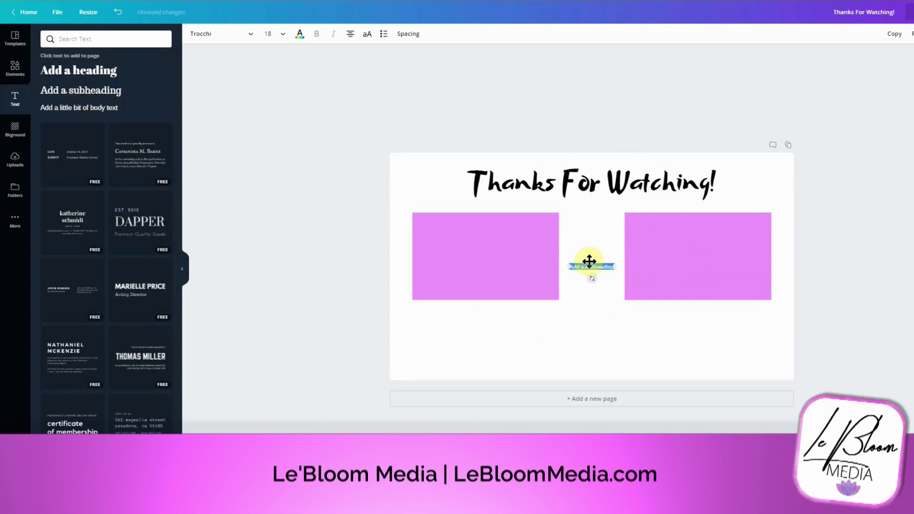
click(602, 266)
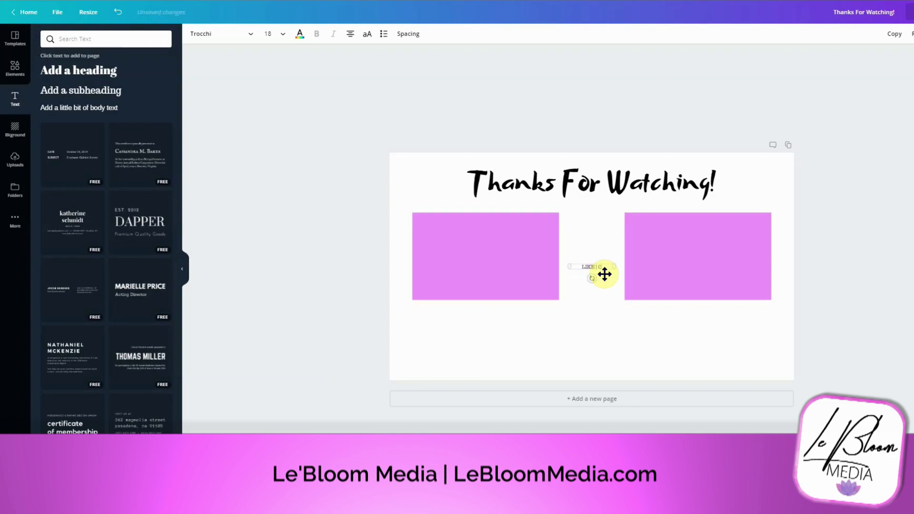
text(LIKE | COMMENT | SUBSCRIBE)
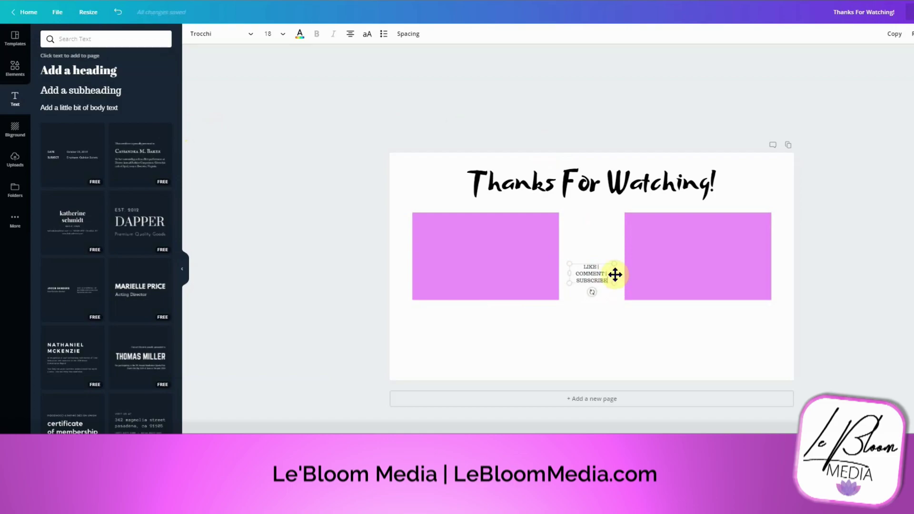
drag(614, 273, 695, 270)
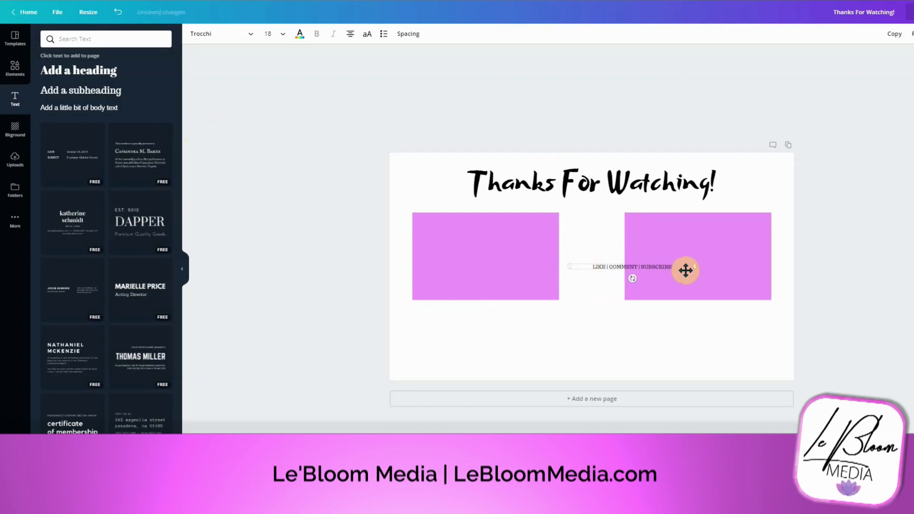
- Open the font choices for the "LIKE | COMMENT | SUBSCRIBE" subheading
click(209, 34)
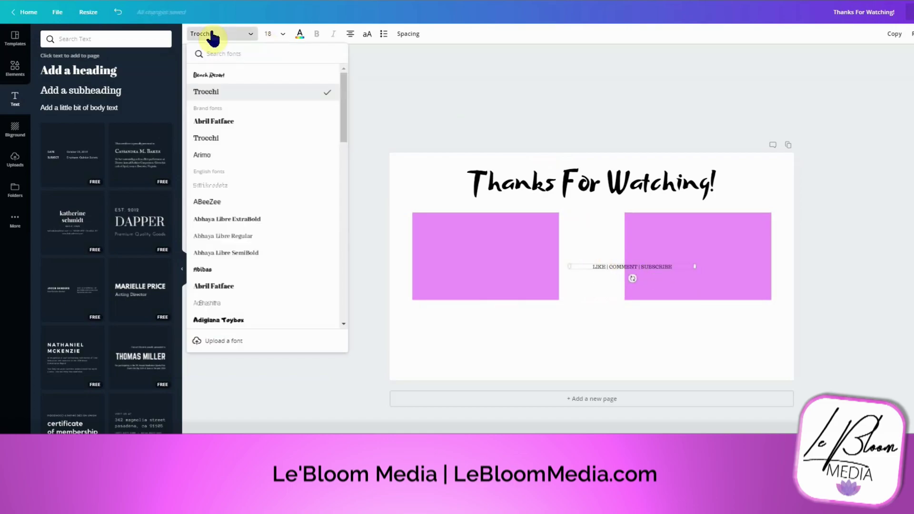